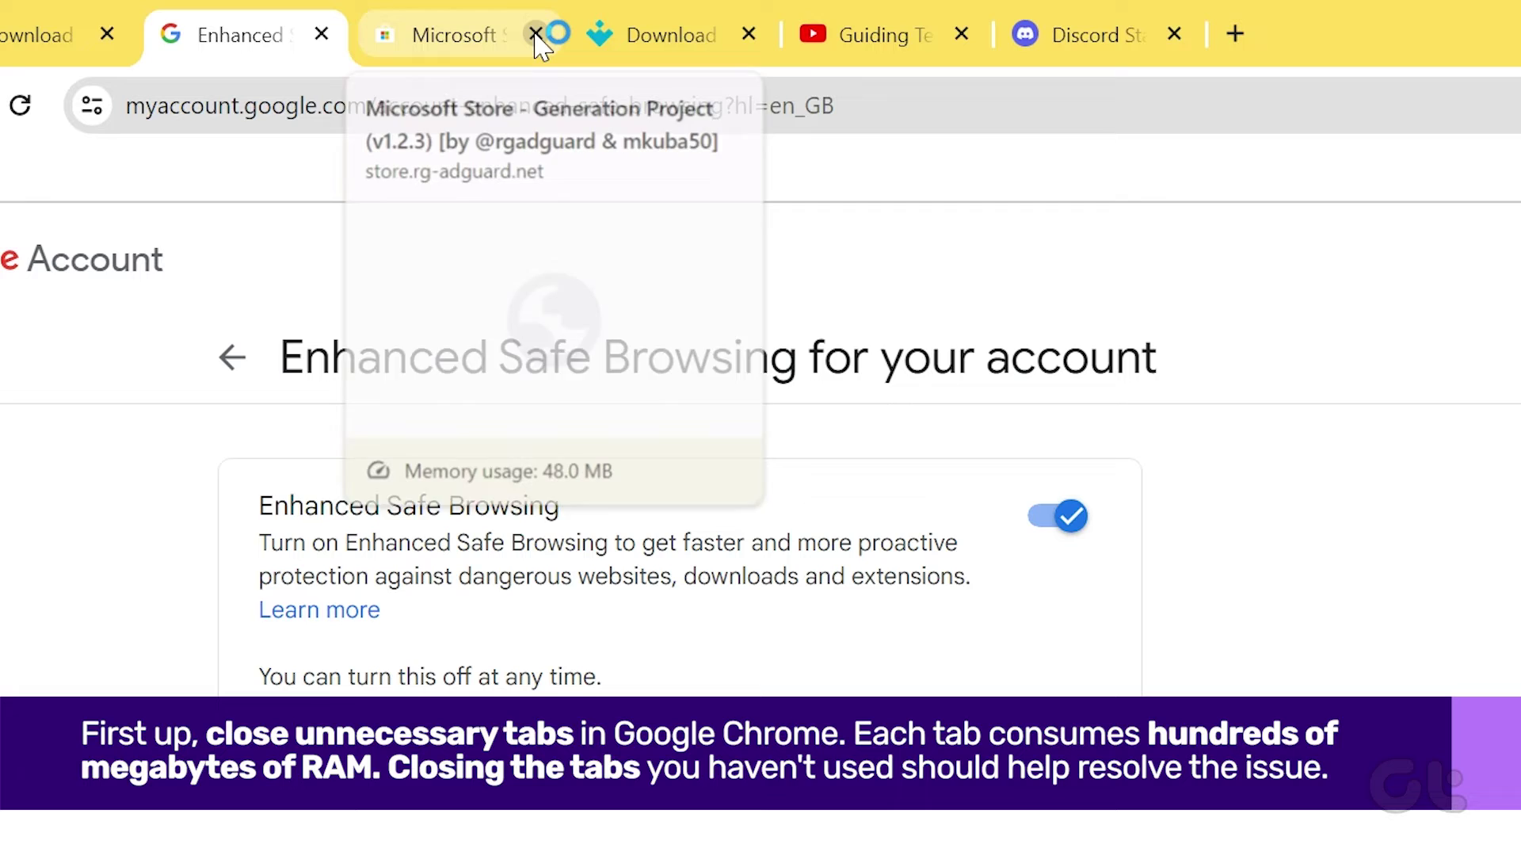
Step: Close the Microsoft Store Generation Project tab and the leftmost download page tab
{"action": "left_click", "coordinate": [537, 36]}
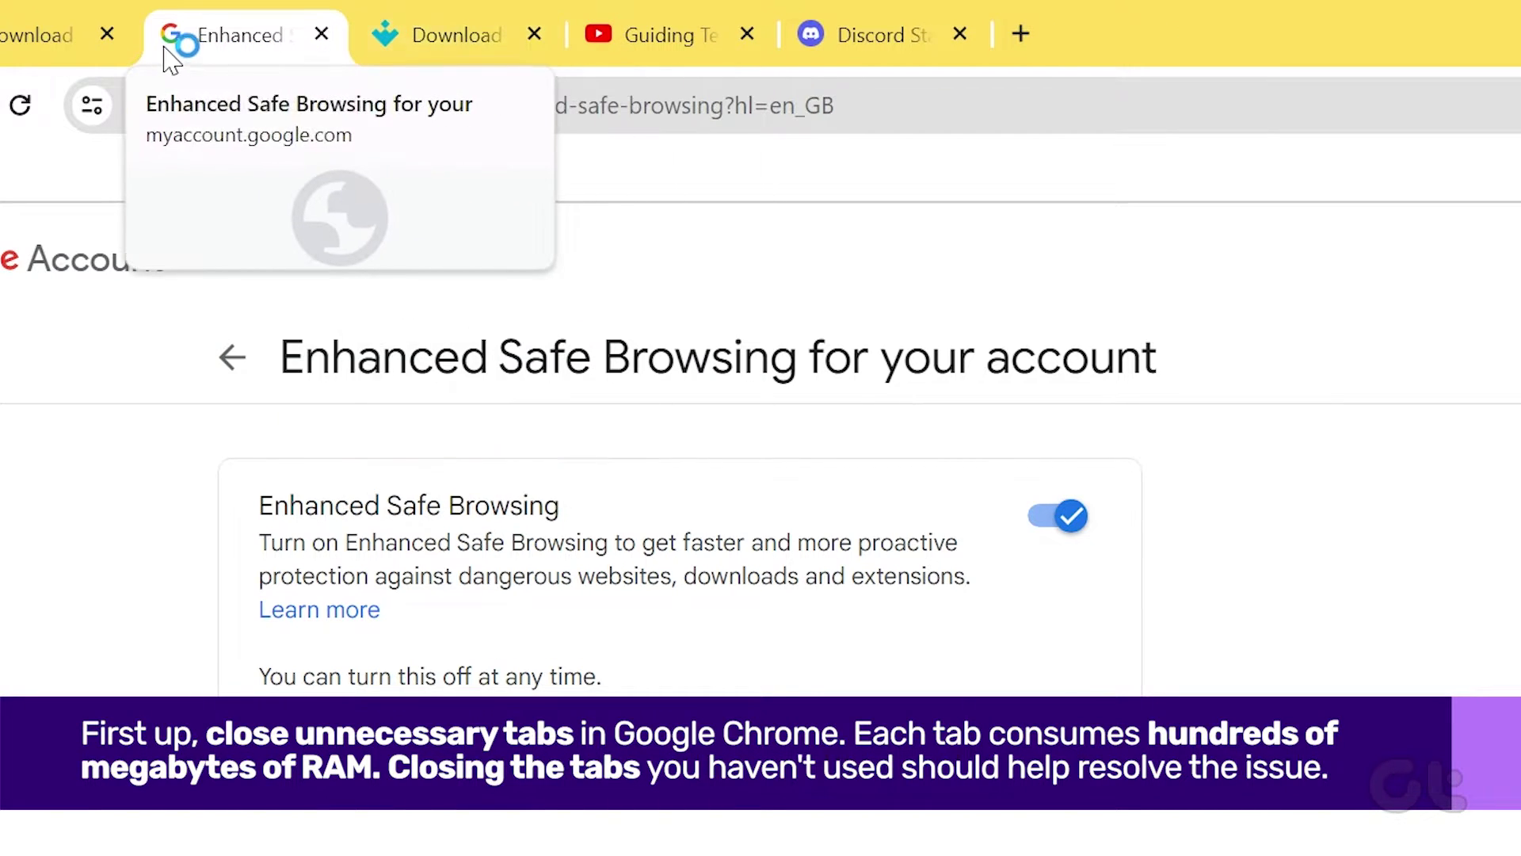
{"action": "left_click", "coordinate": [107, 35]}
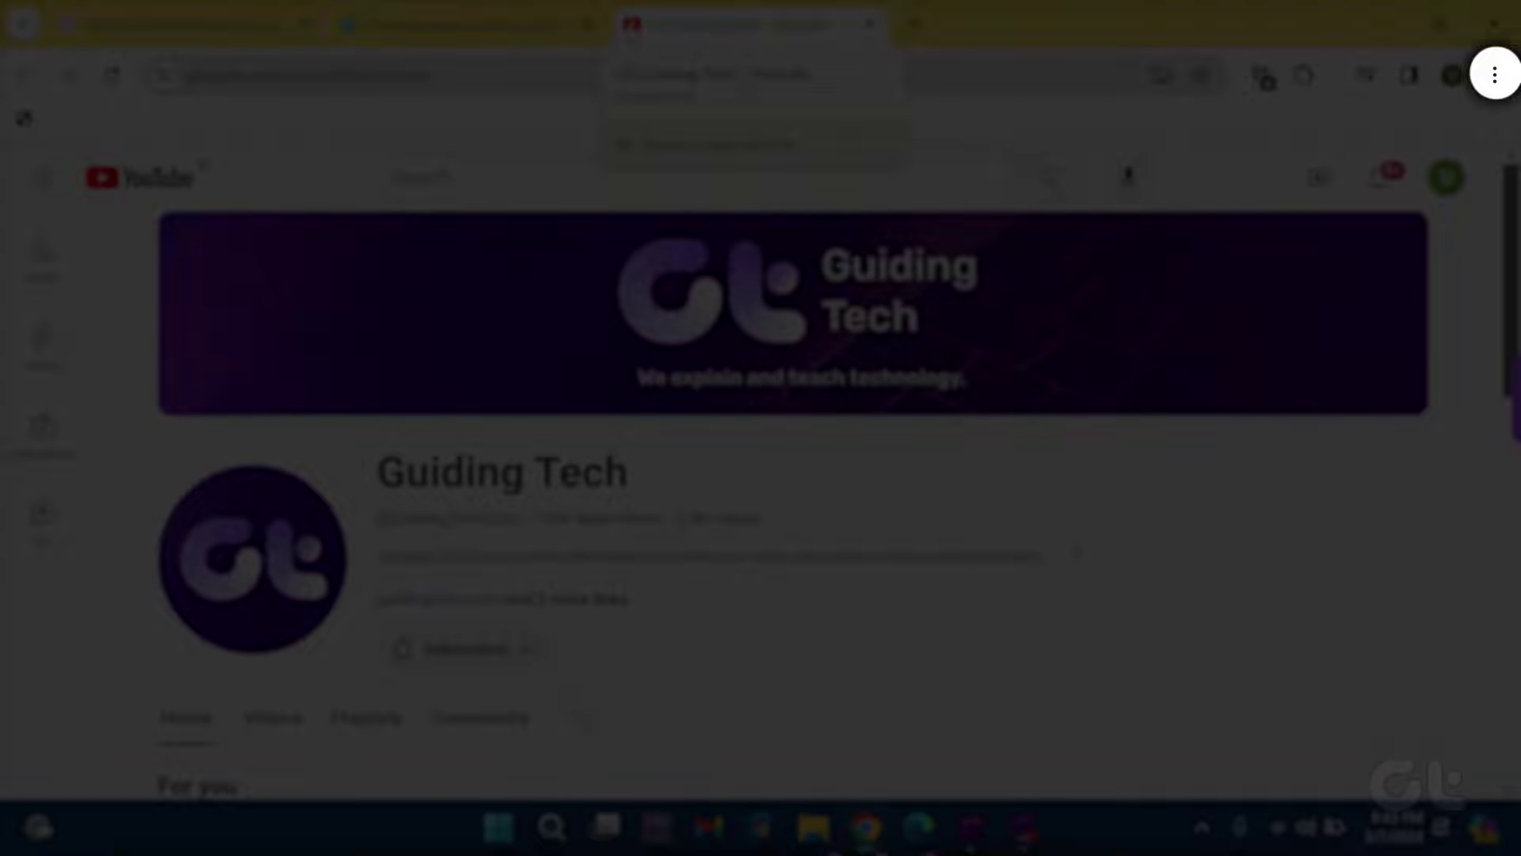
Step: Clear all-time cached images and files from the Chrome menu, keeping history and cookies
{"action": "left_click", "coordinate": [1497, 77]}
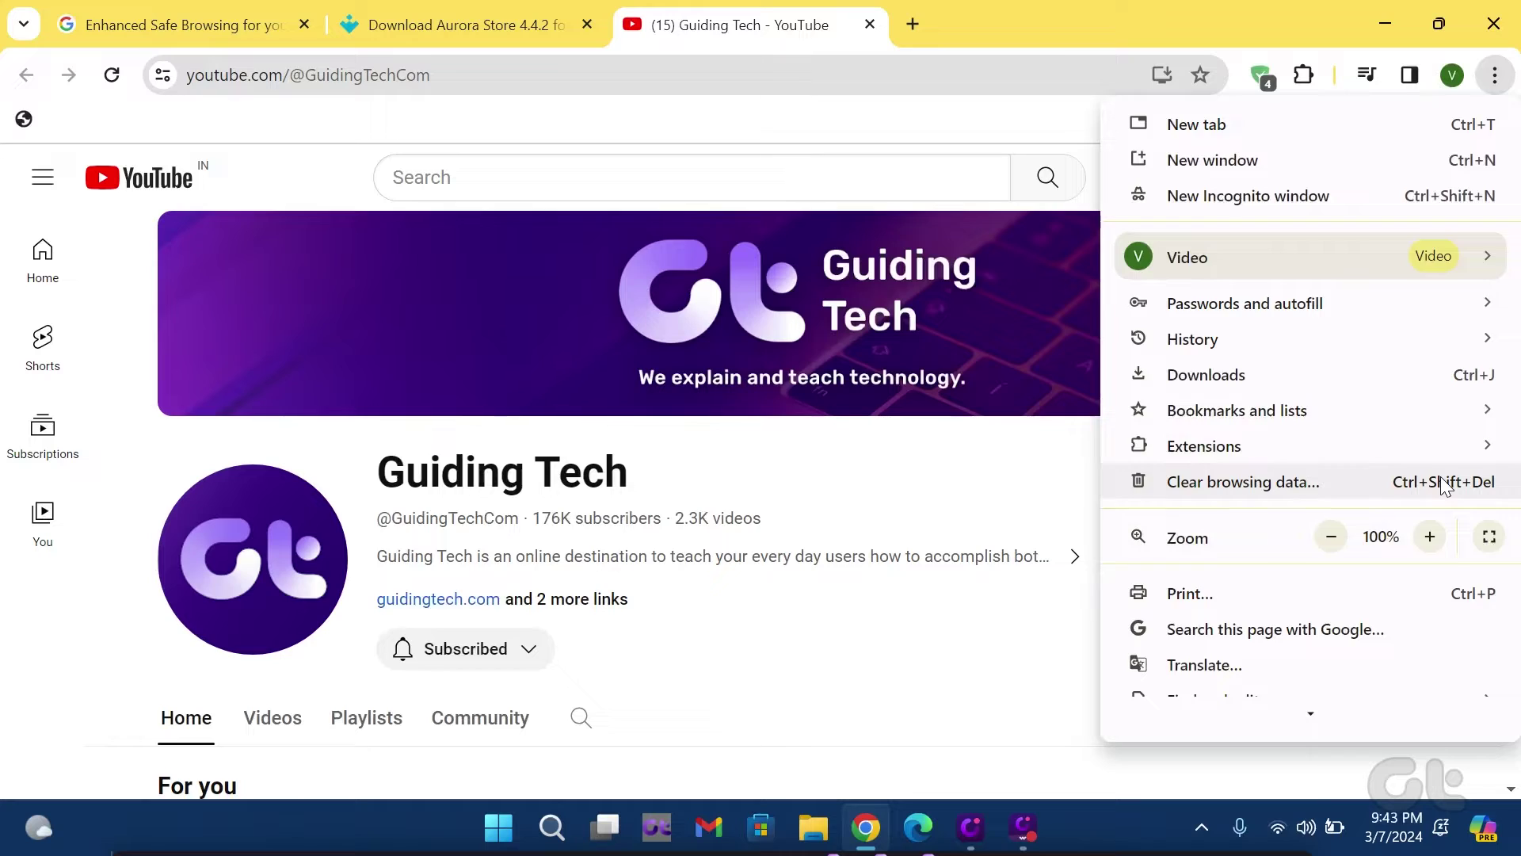
{"action": "left_click", "coordinate": [1440, 482]}
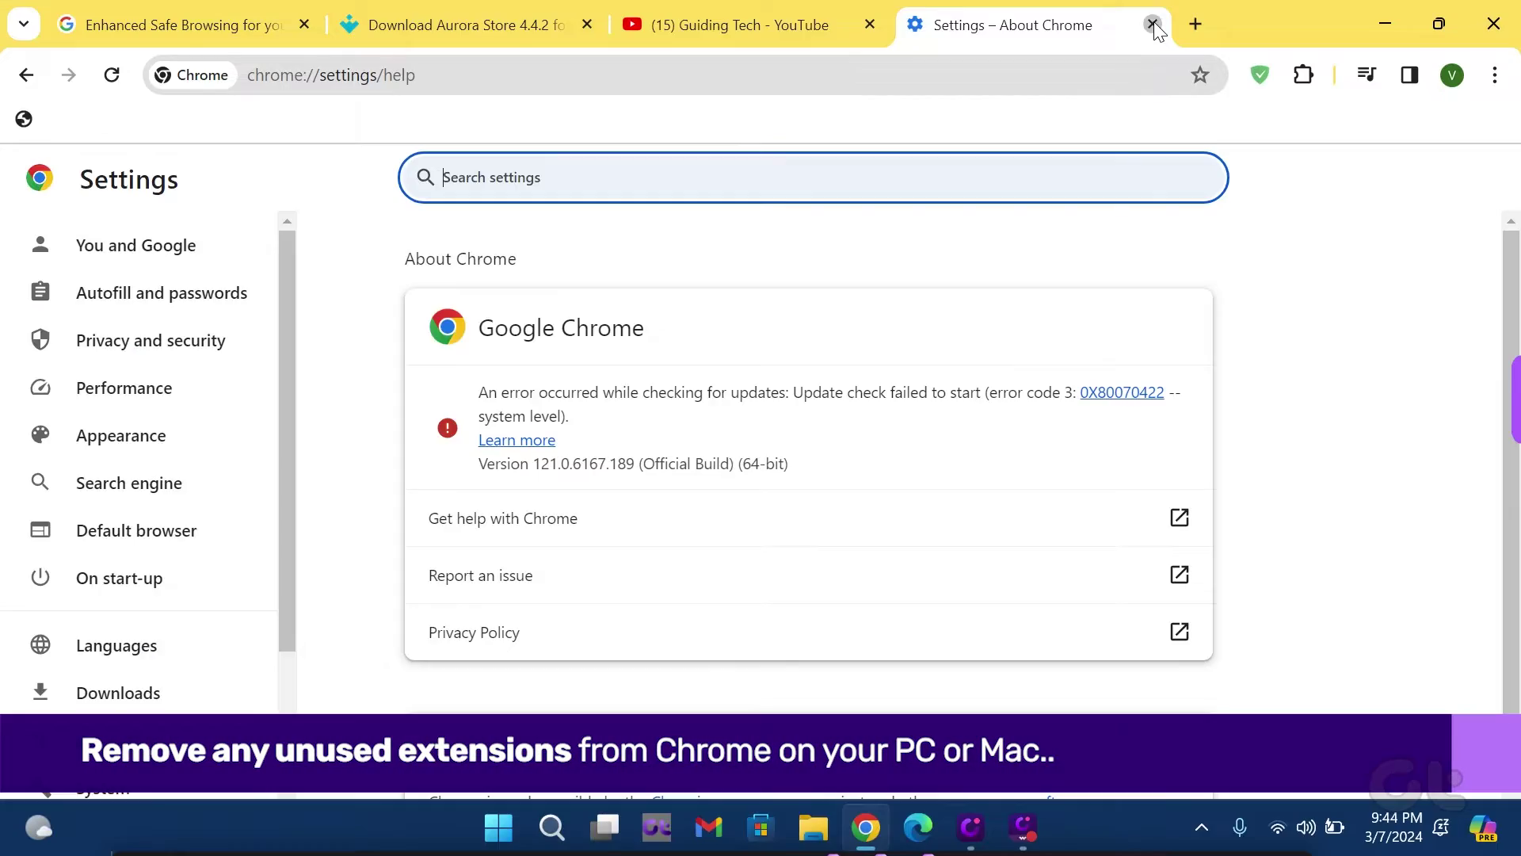
Step: Close the About Chrome settings tab and go to Manage Extensions from the Chrome menu
{"action": "left_click", "coordinate": [1154, 22]}
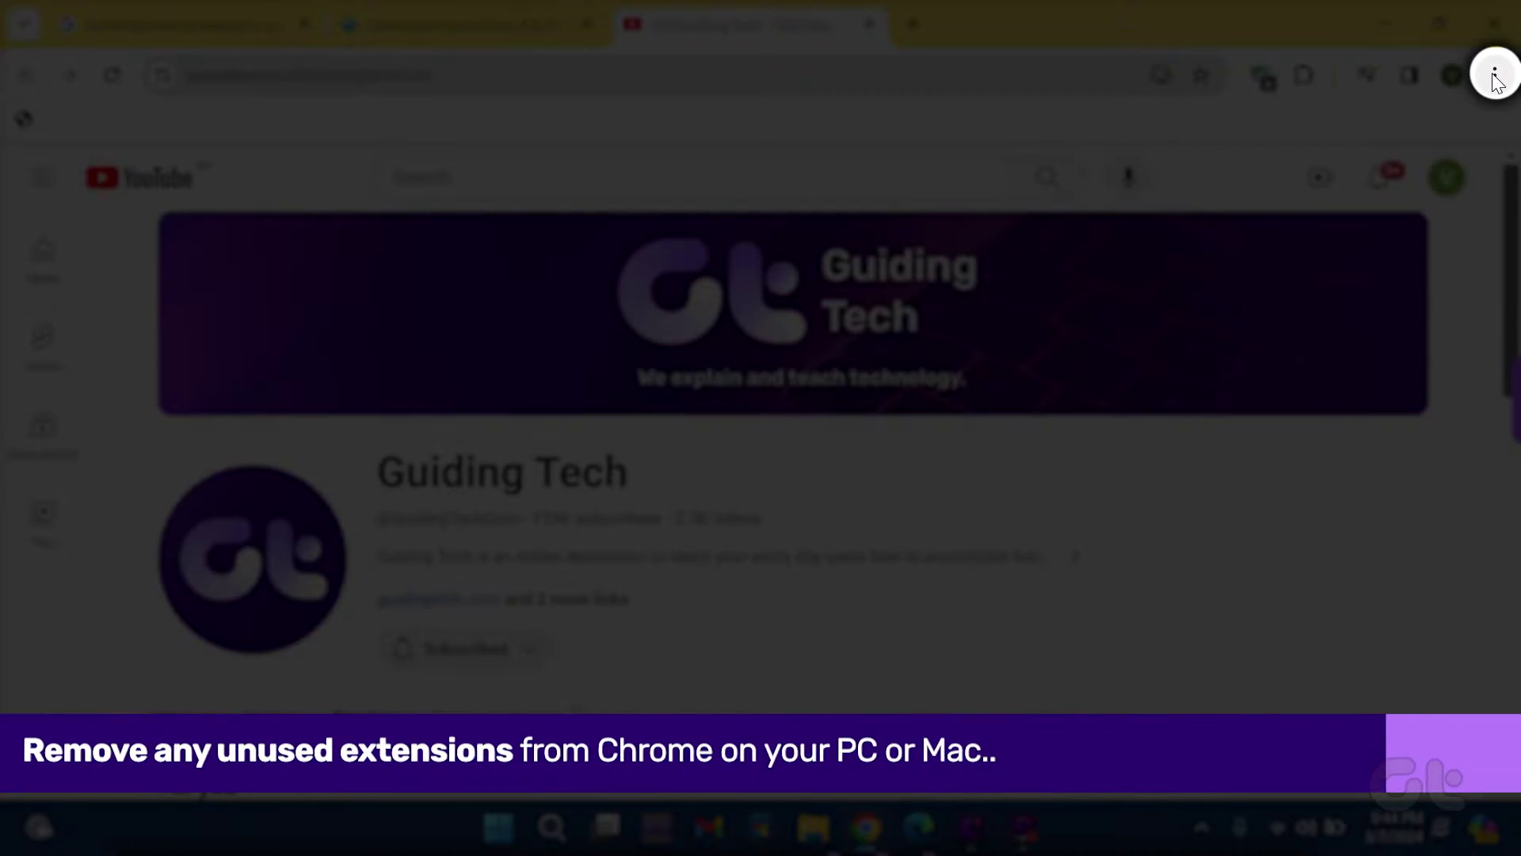
{"action": "left_click", "coordinate": [1495, 76]}
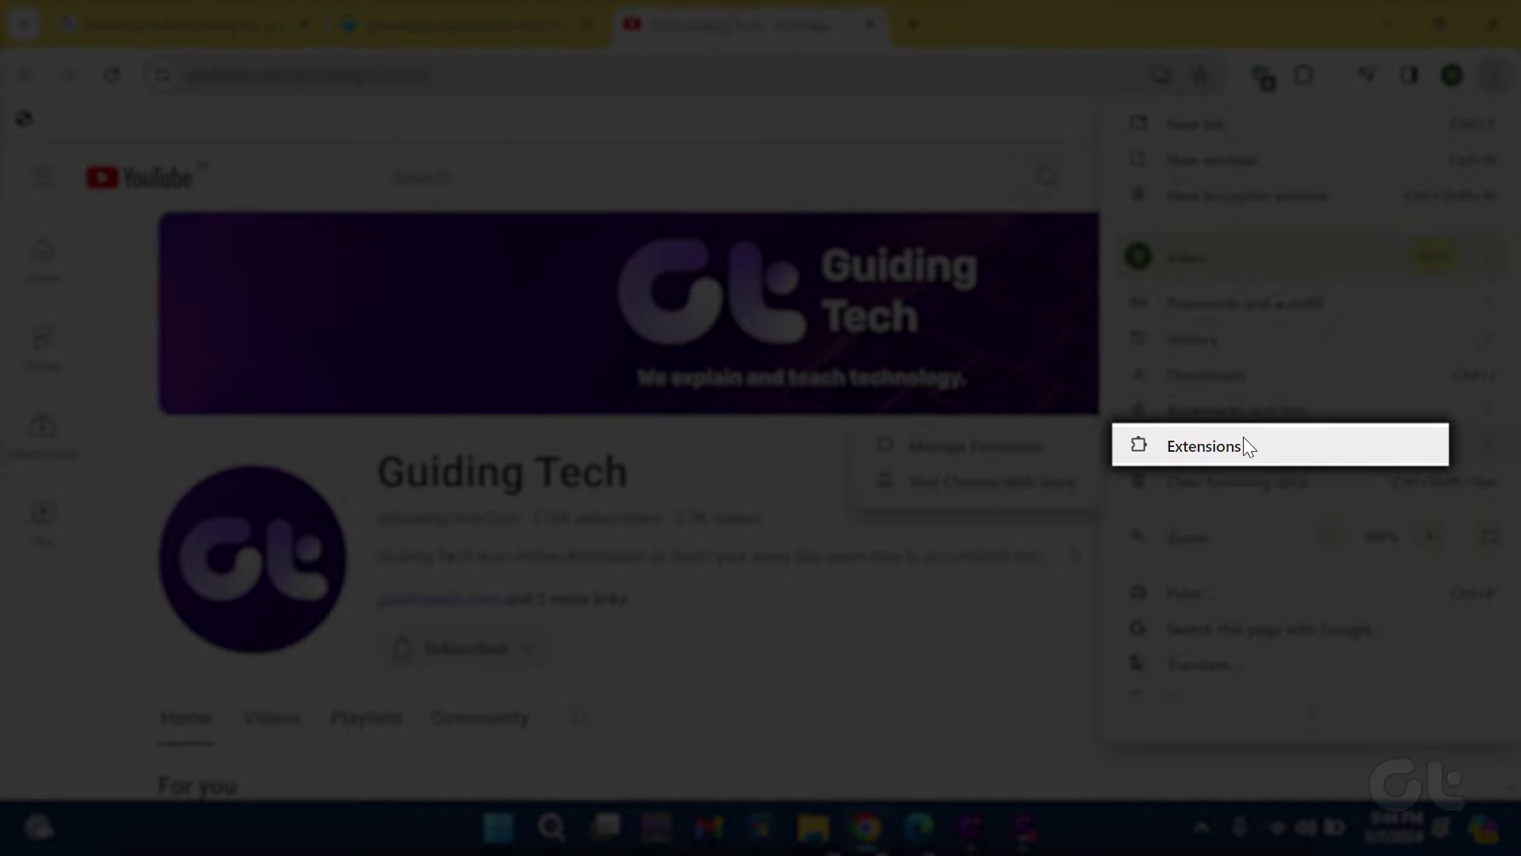
{"action": "left_click", "coordinate": [1005, 439]}
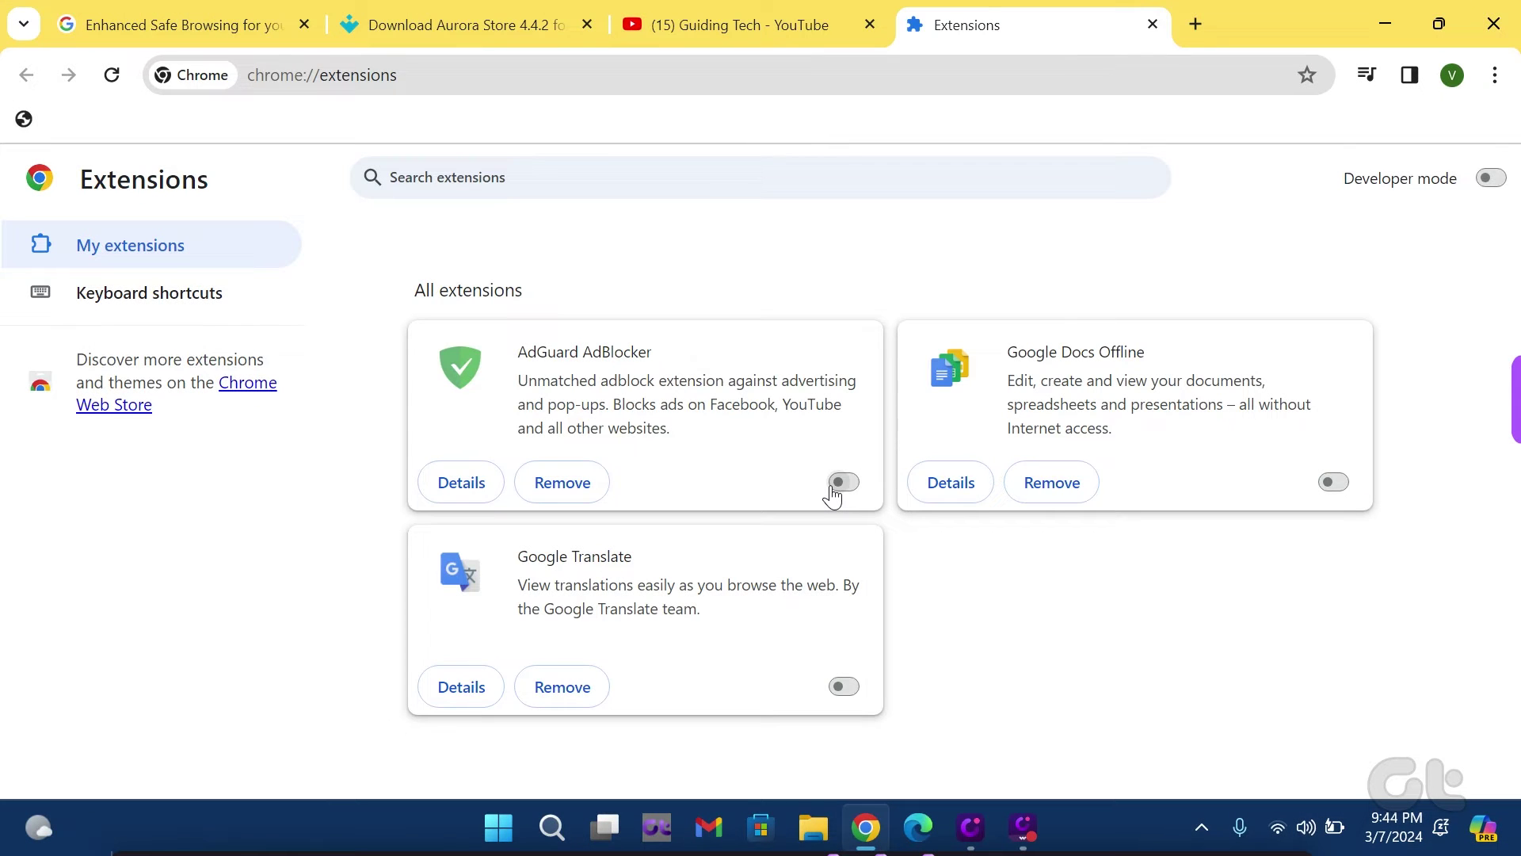